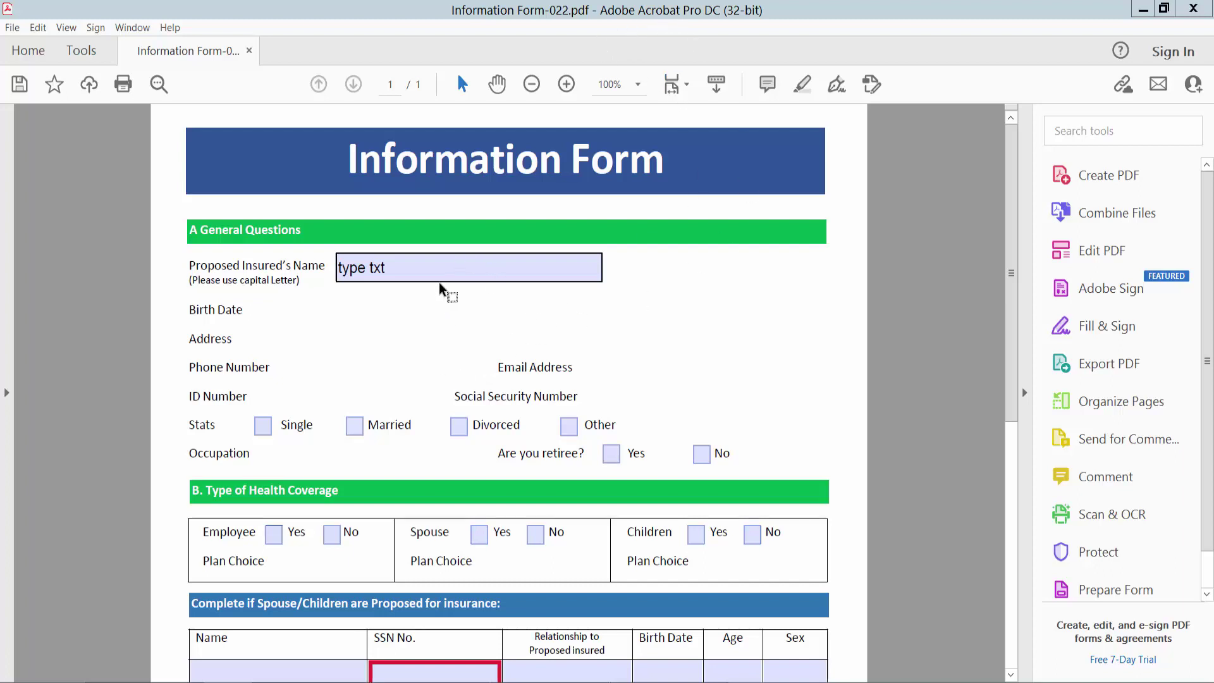
Step: Try the Proposed Insured's Name field, then open Prepare Form on the Information Form
click(360, 267)
double_click(432, 269)
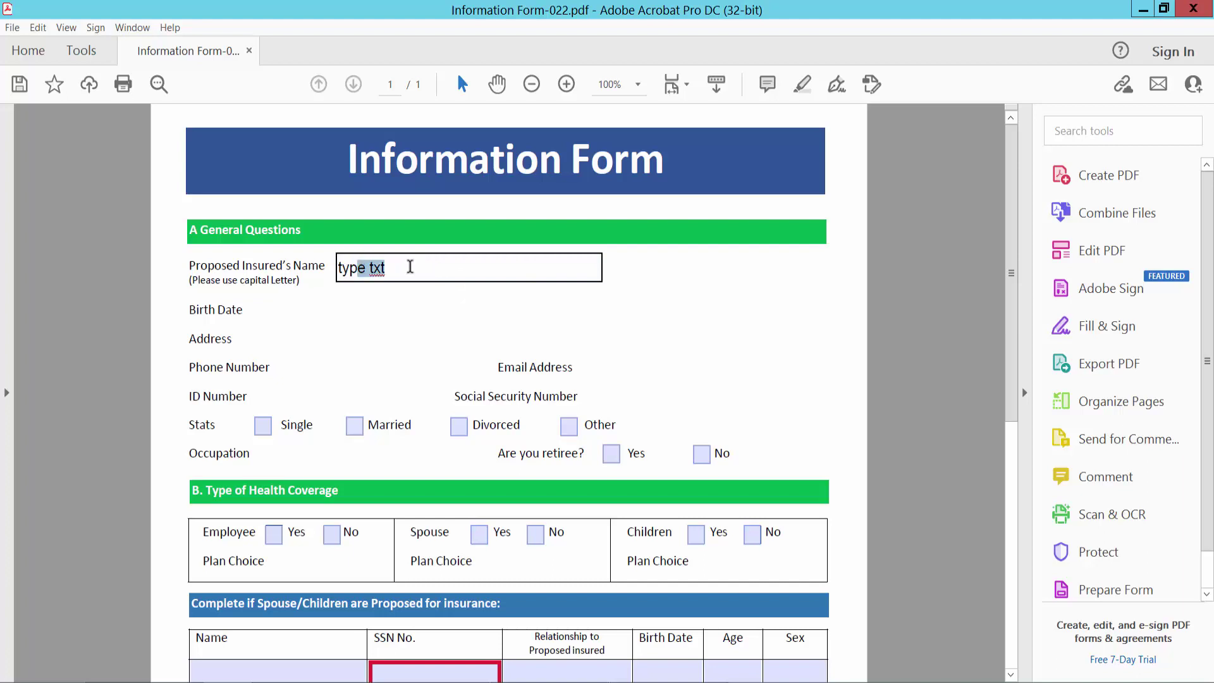
click(573, 295)
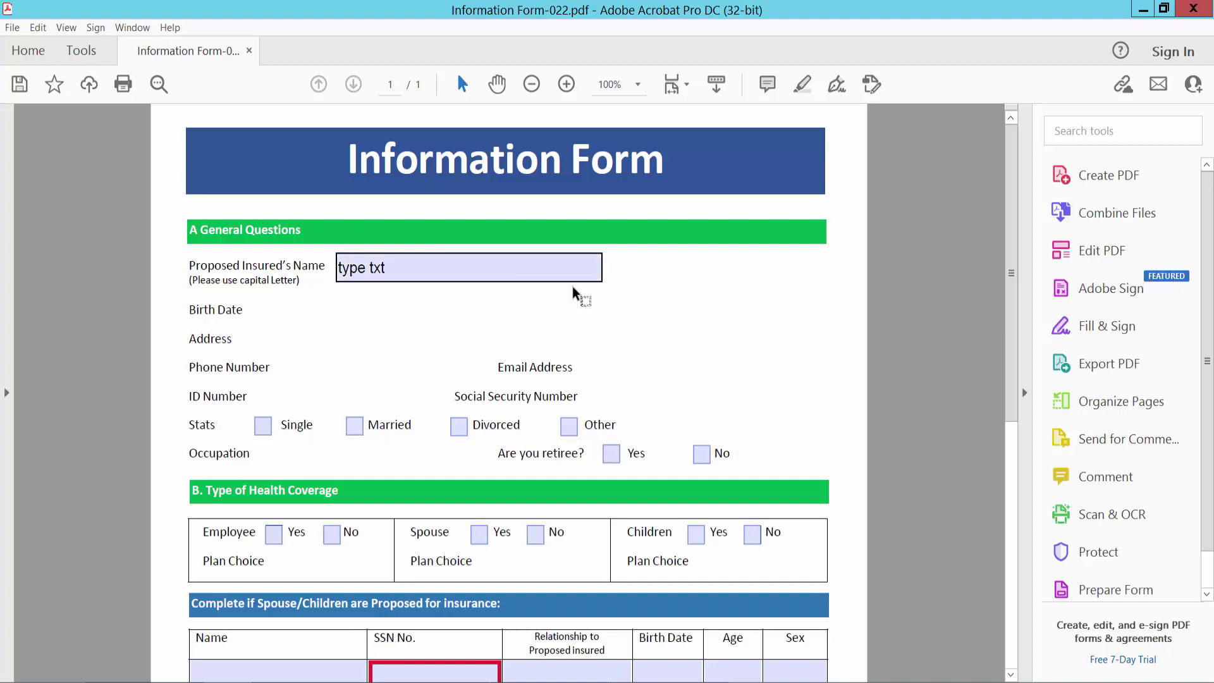
click(82, 52)
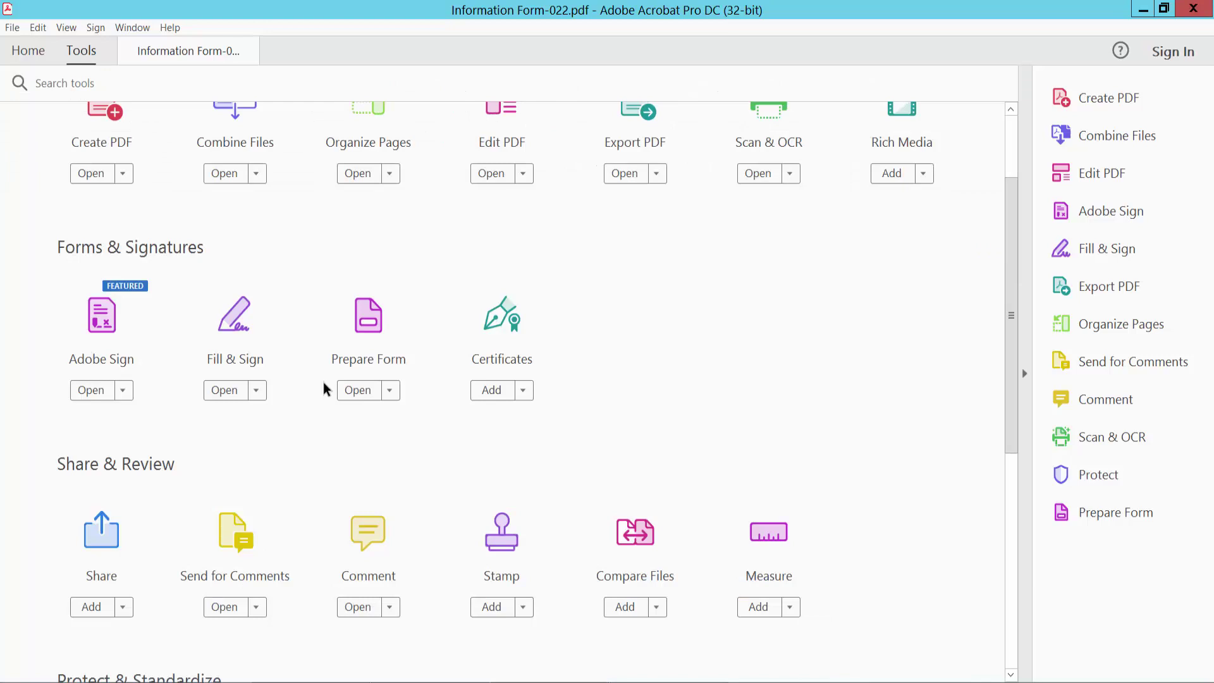
click(370, 327)
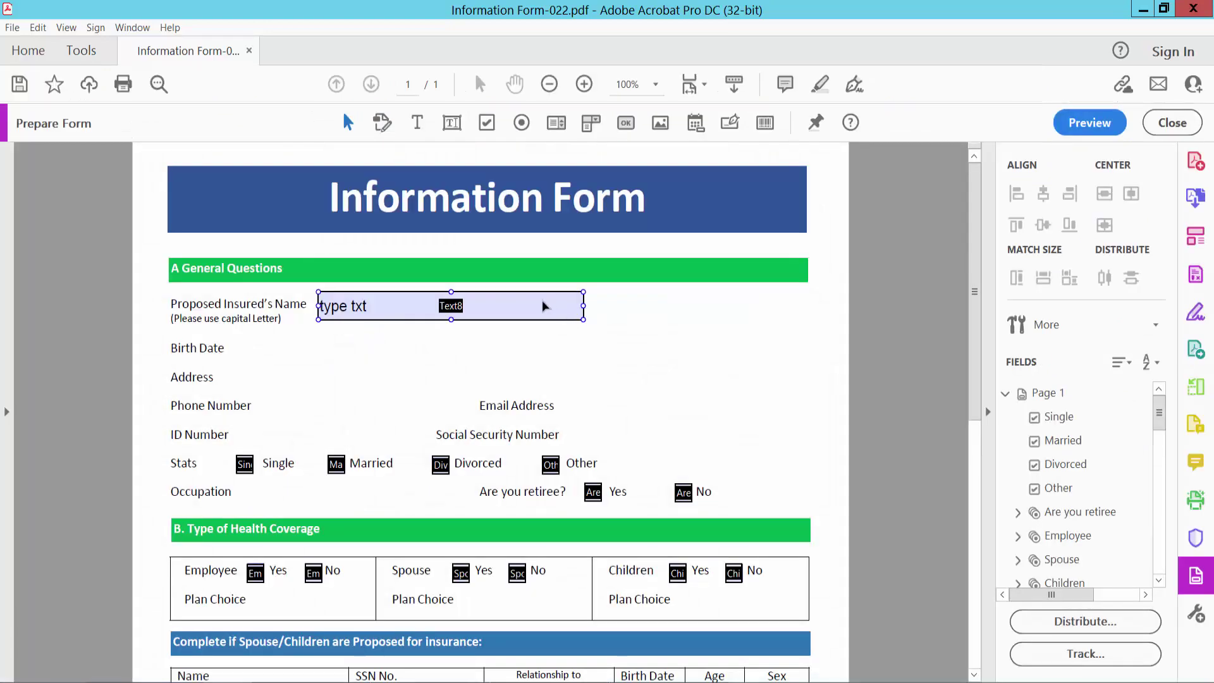
Step: Enlarge the Text8 name field taller and wider, then nudge it right beside its label
click(546, 306)
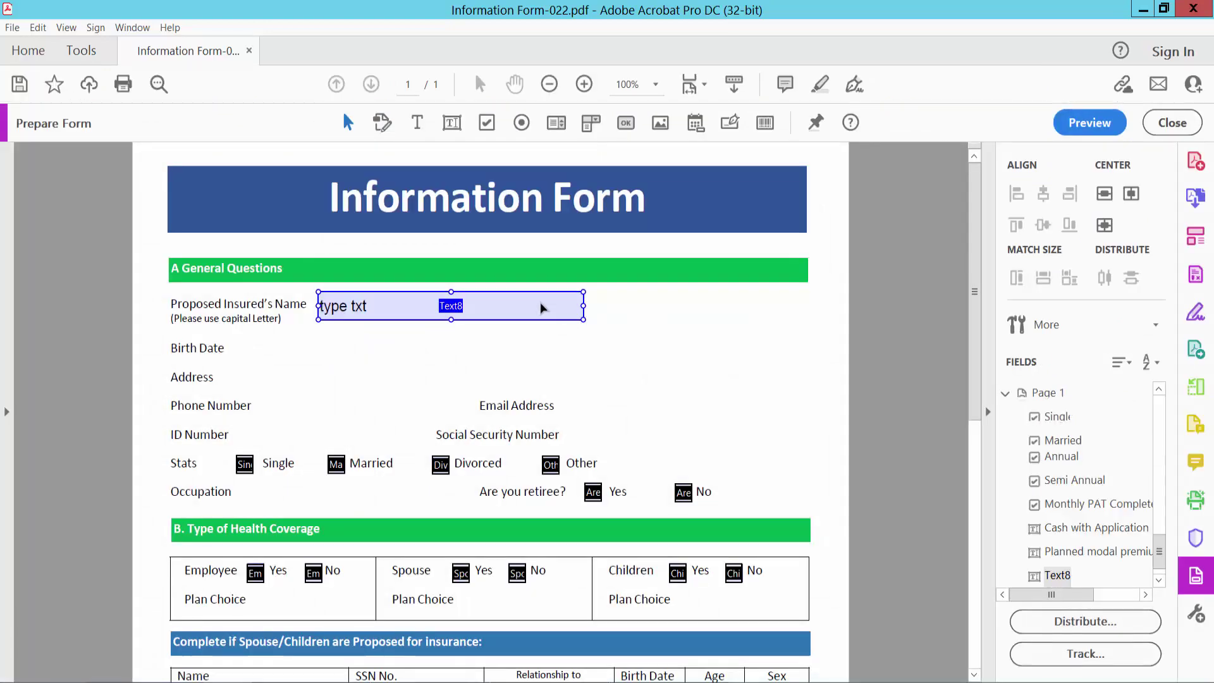
drag(451, 320, 451, 337)
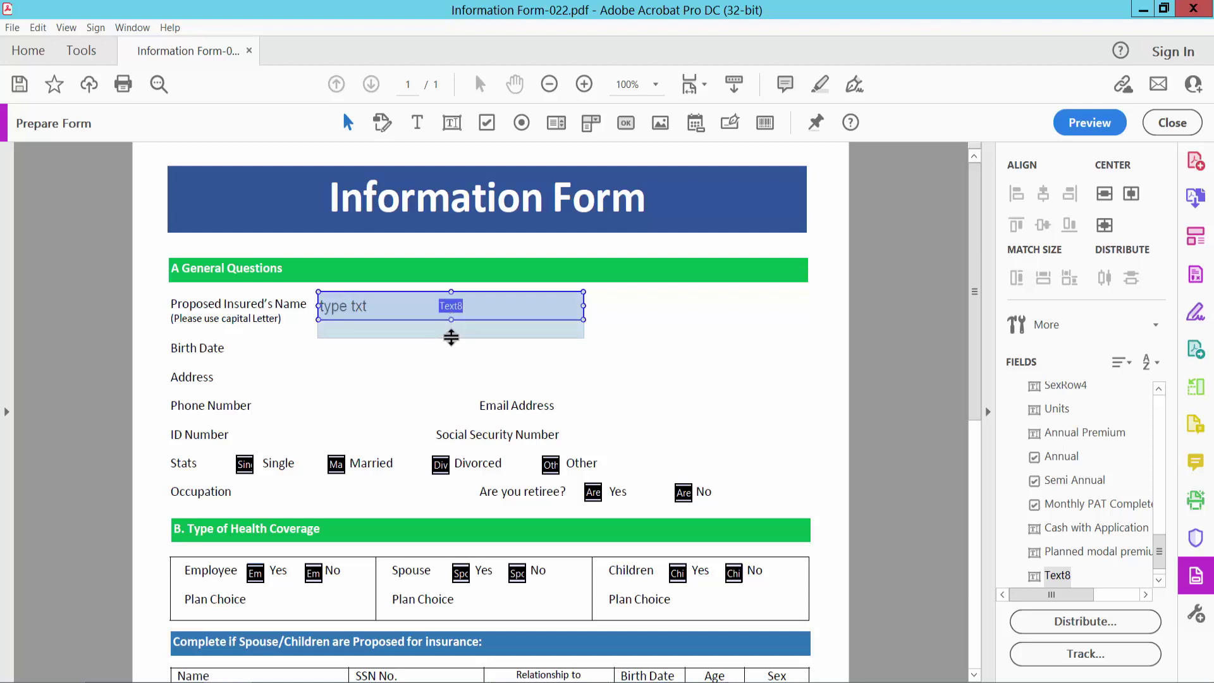
drag(583, 316, 653, 315)
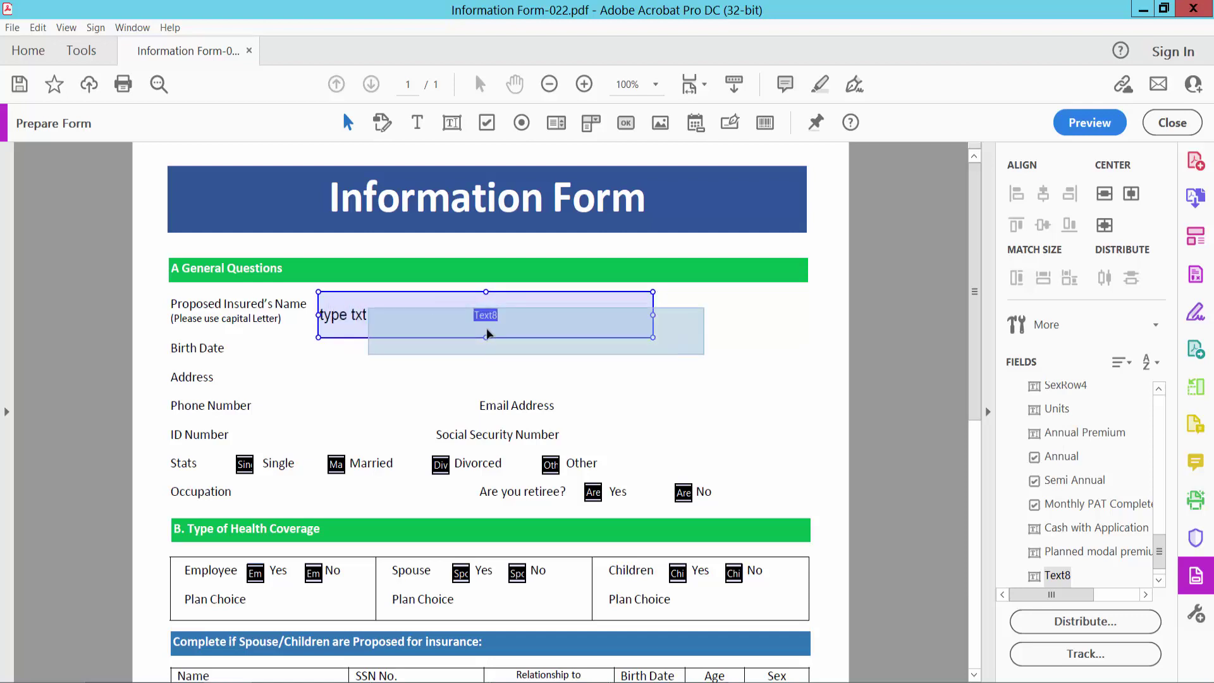
mouse_move(435, 322)
mouse_down()
mouse_move(488, 338)
mouse_move(439, 317)
mouse_up()
Step: Open Text8's Properties and confirm the General tab keeps the field Visible
right_click(440, 322)
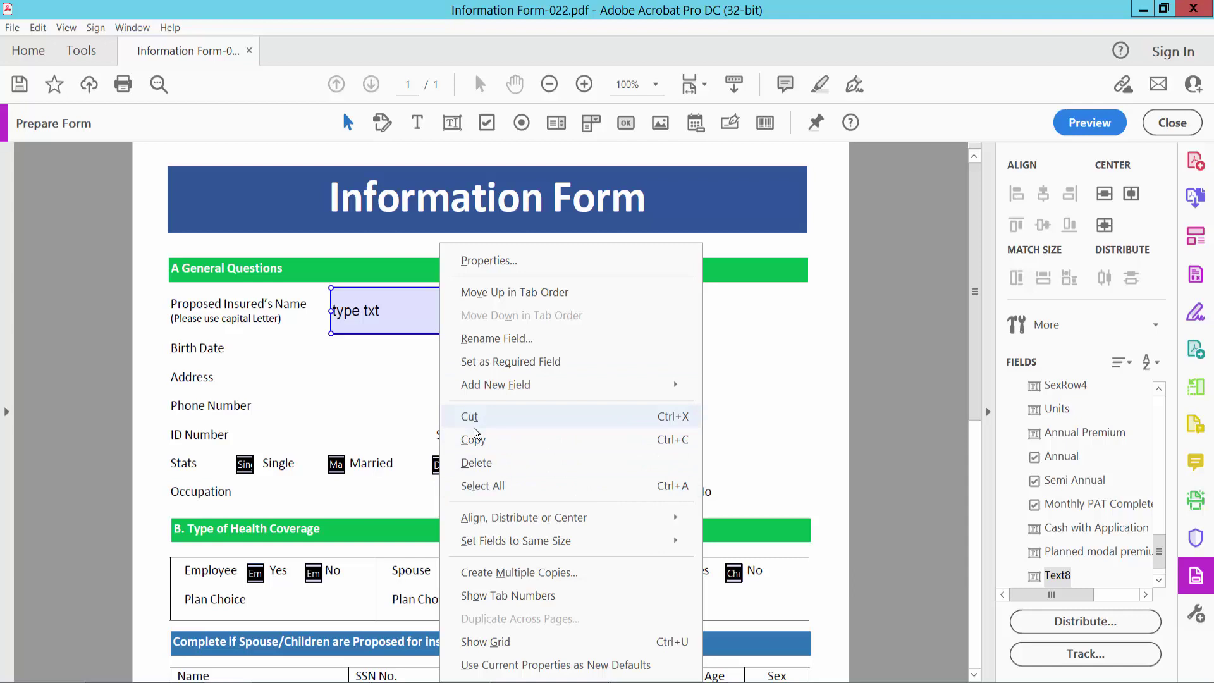
click(491, 262)
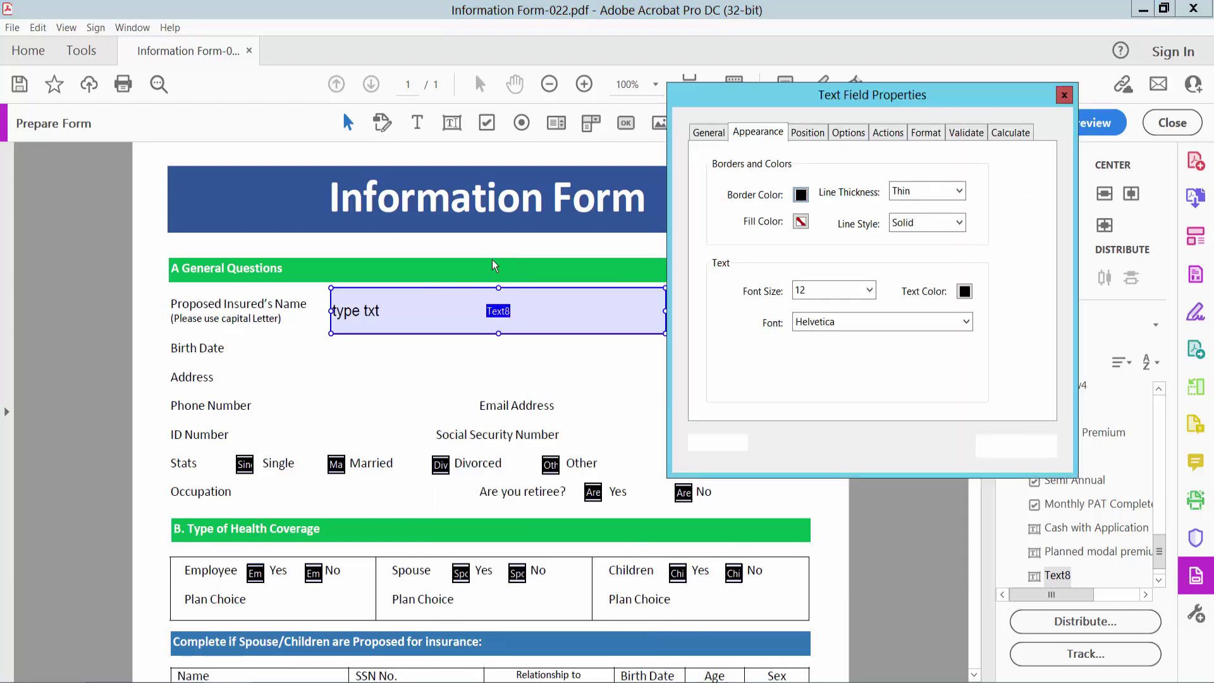
click(711, 133)
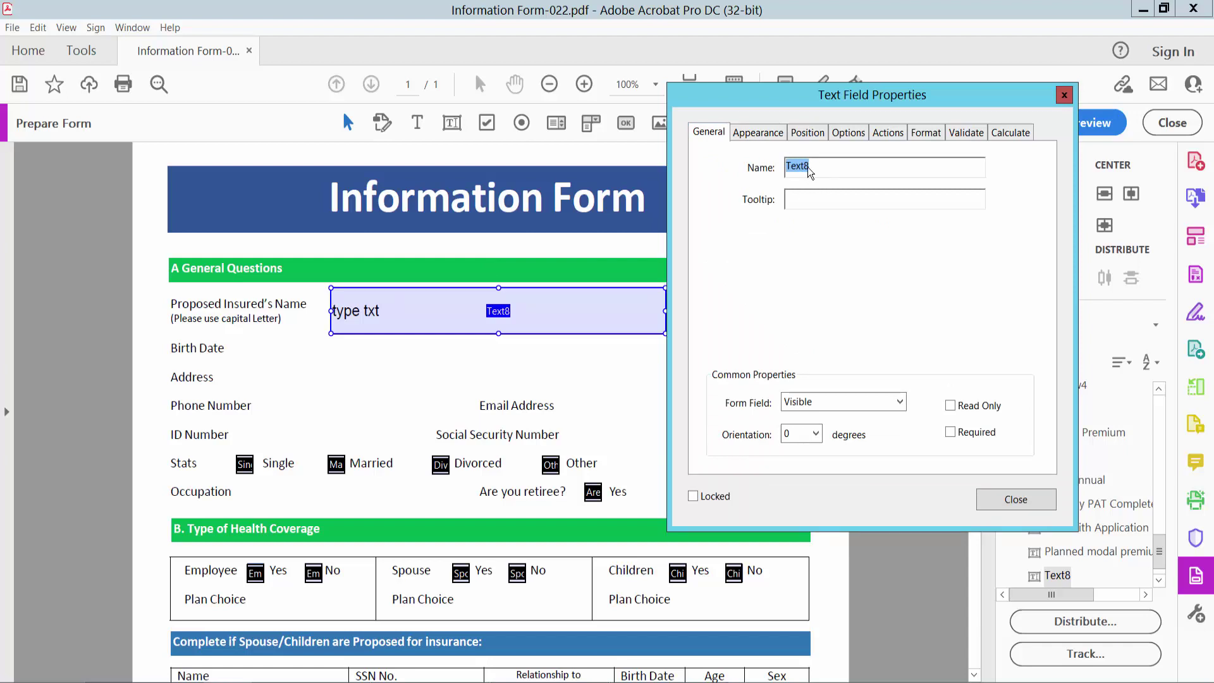
click(900, 402)
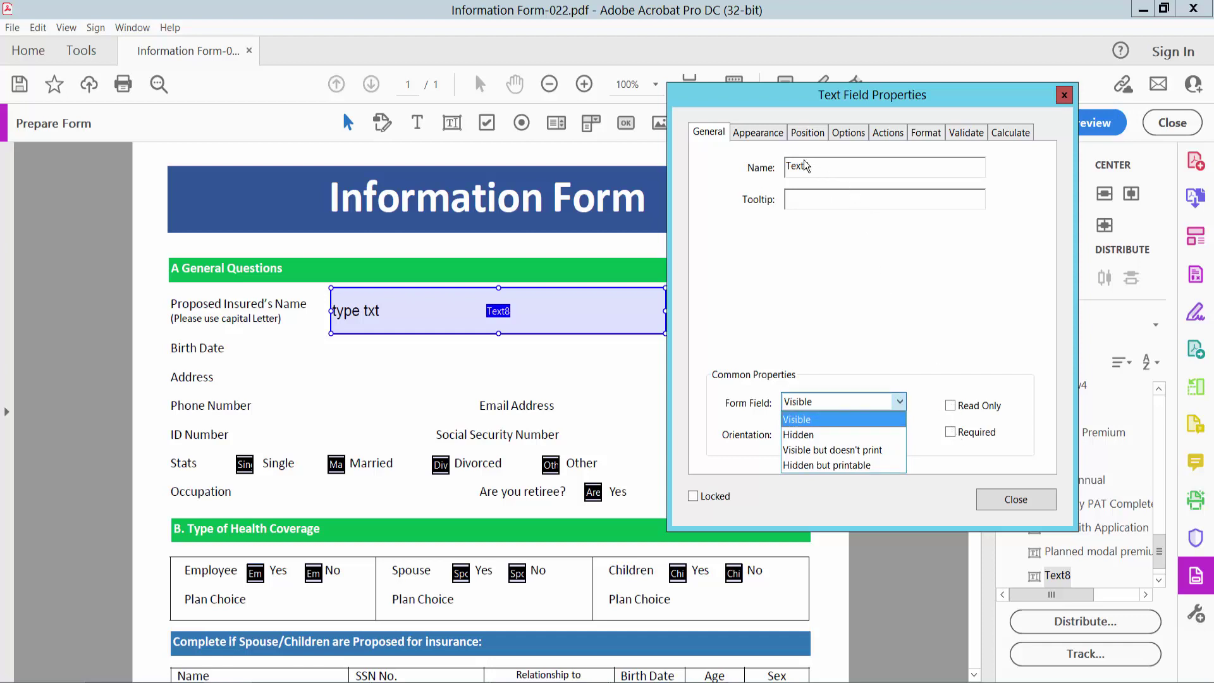
click(758, 139)
Step: Give the Text8 field a green Medium-thickness border and a white fill
click(758, 136)
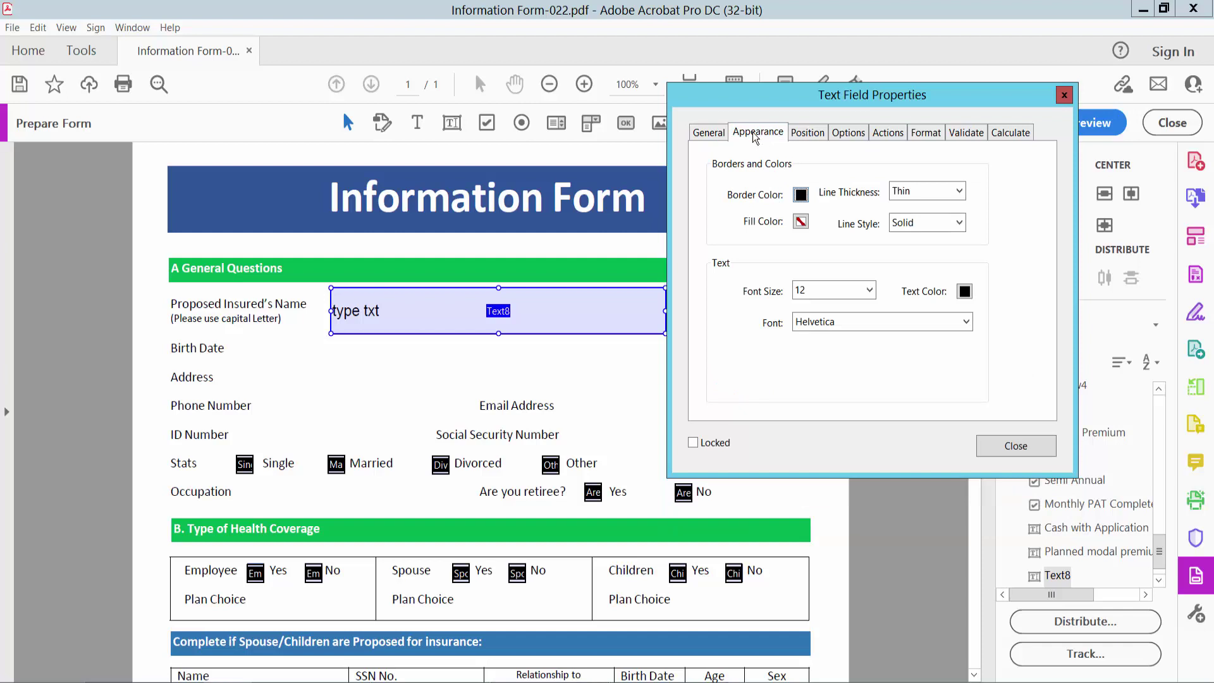
click(802, 196)
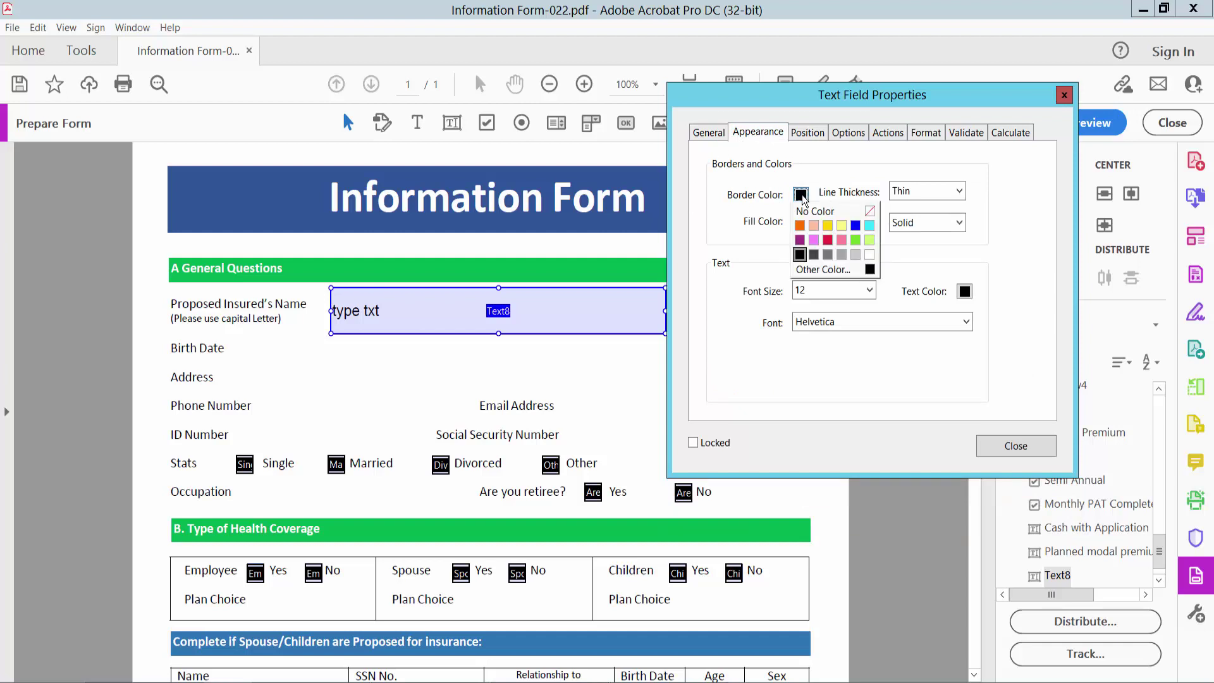
click(856, 241)
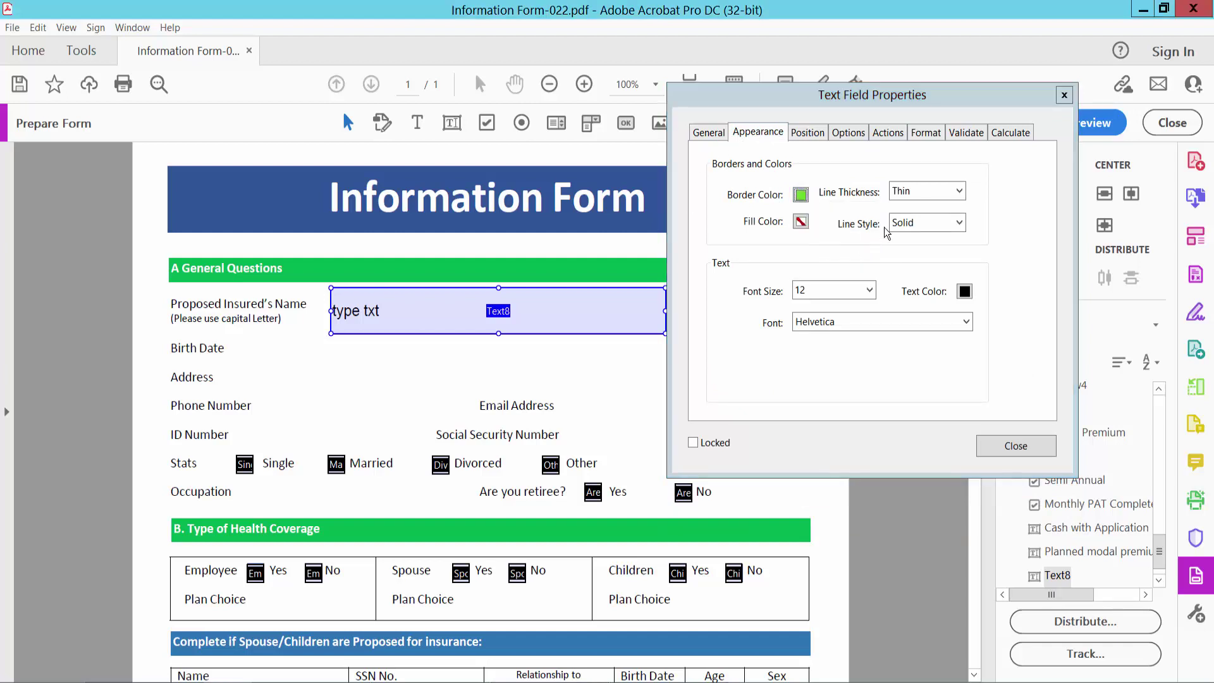
click(959, 192)
click(928, 223)
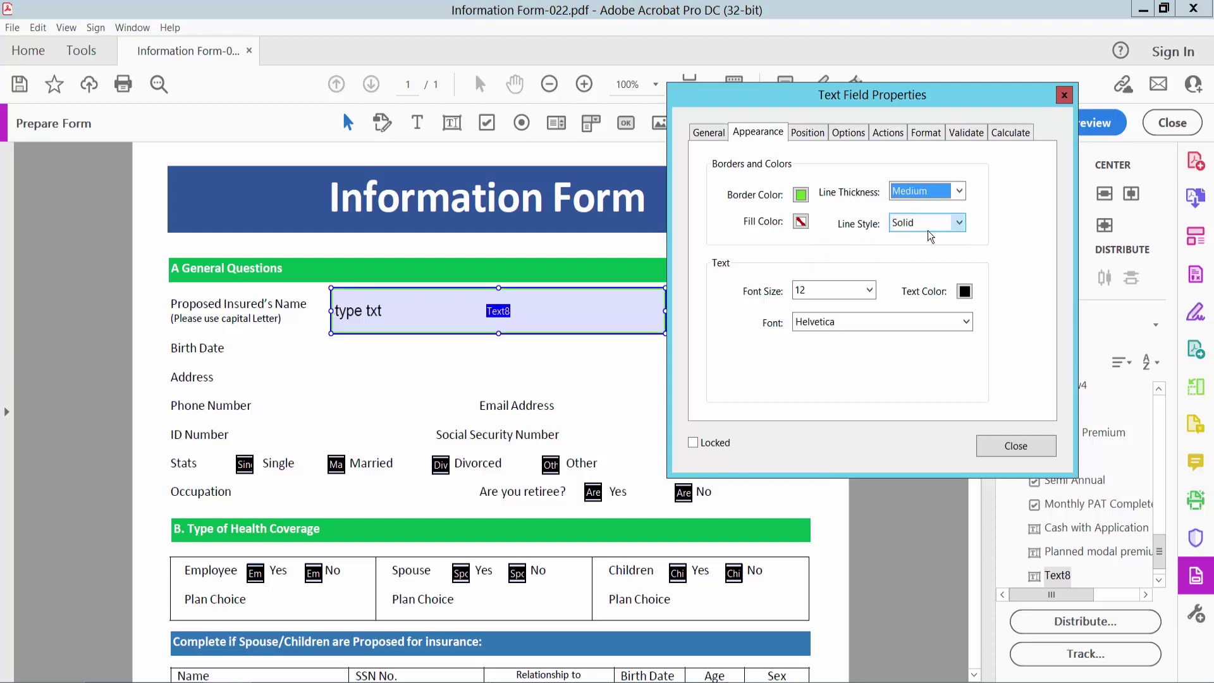
click(801, 222)
click(869, 281)
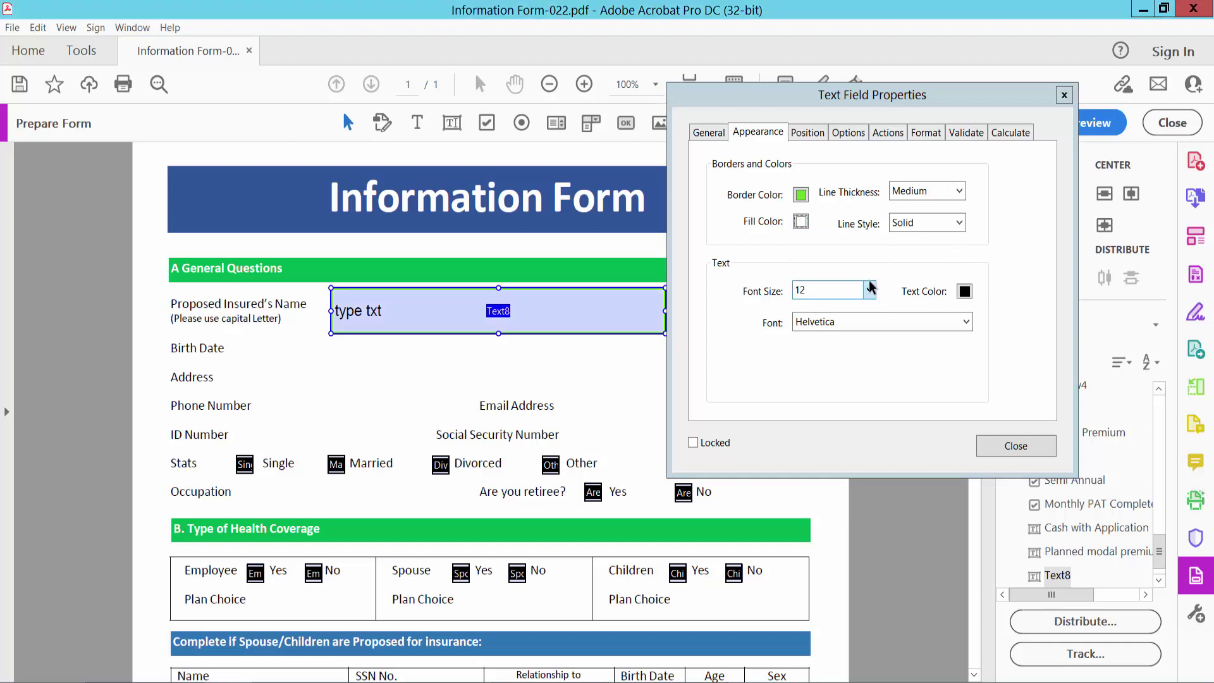
Step: Keep the border Solid and set the text to Auto size in Times Bold-Italic
click(958, 223)
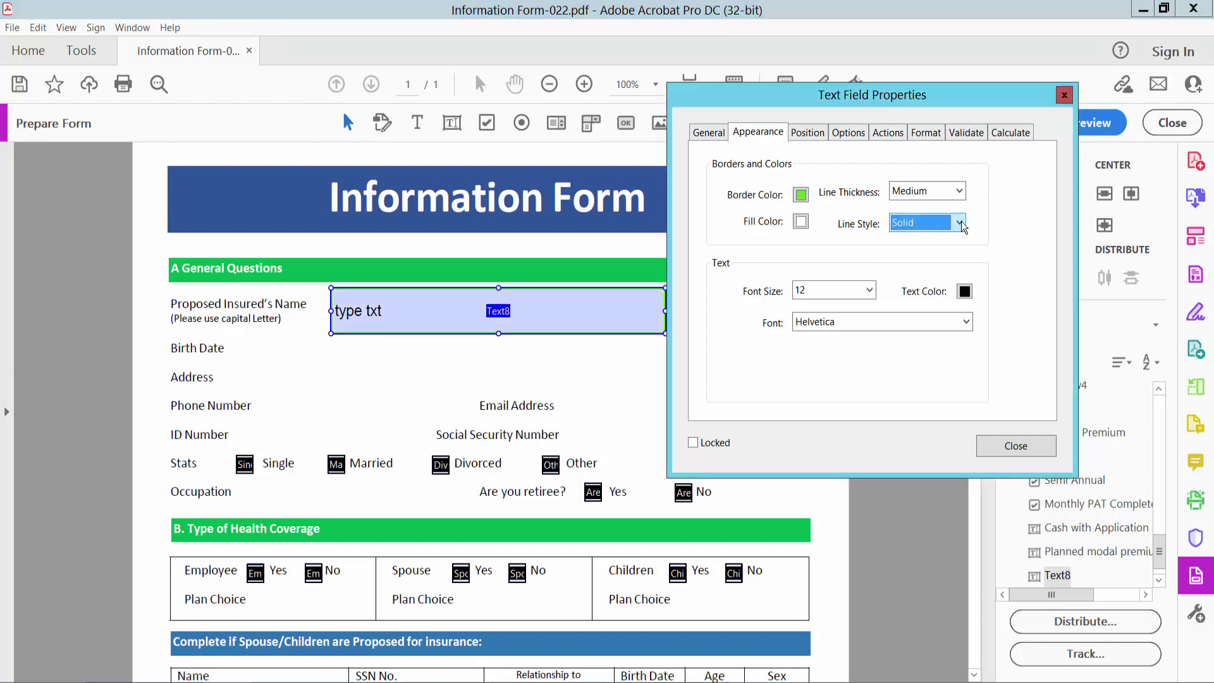
click(868, 290)
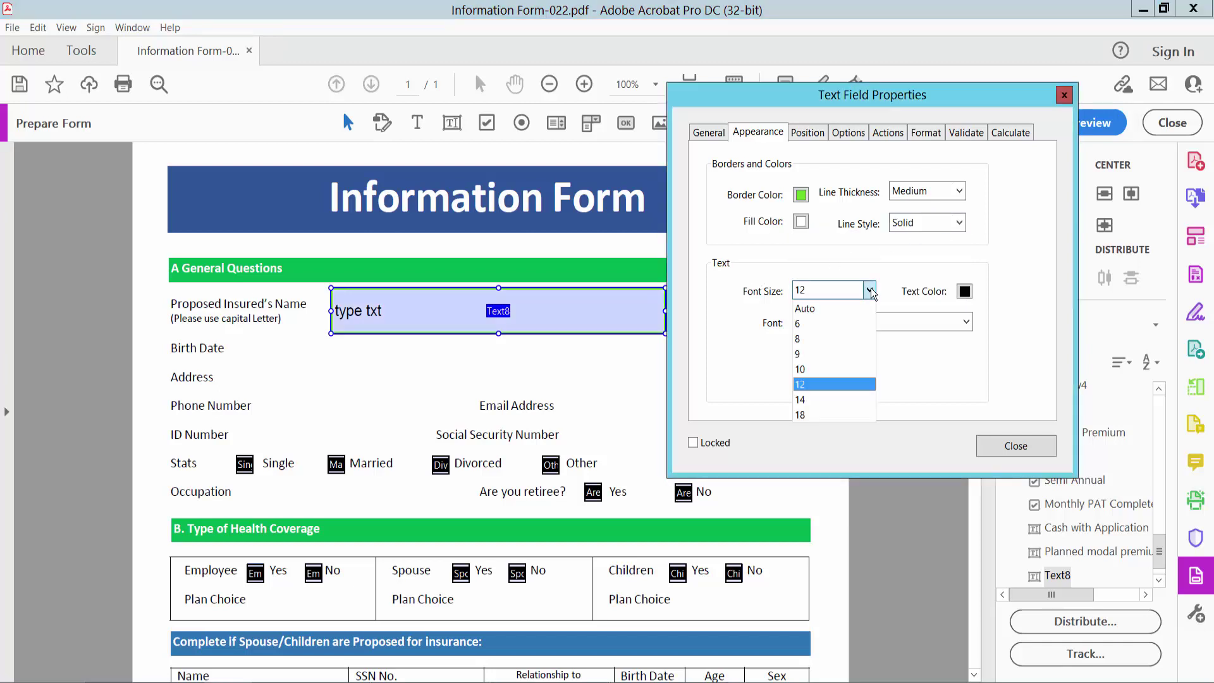
click(828, 309)
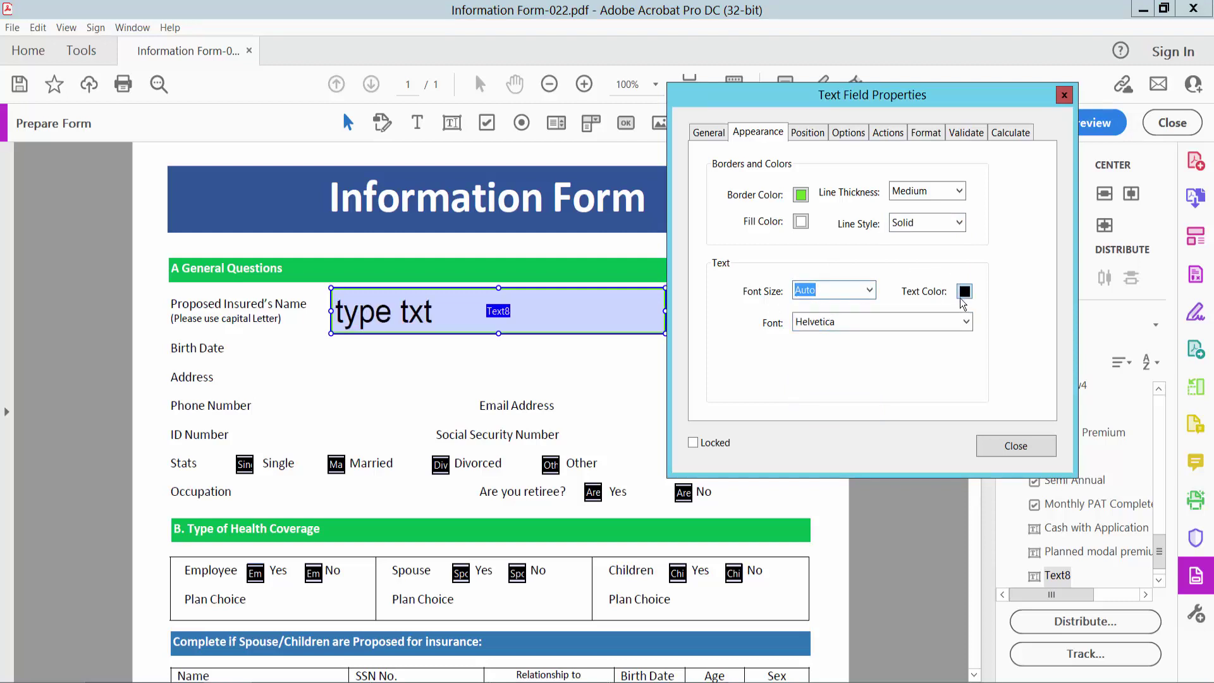
click(966, 323)
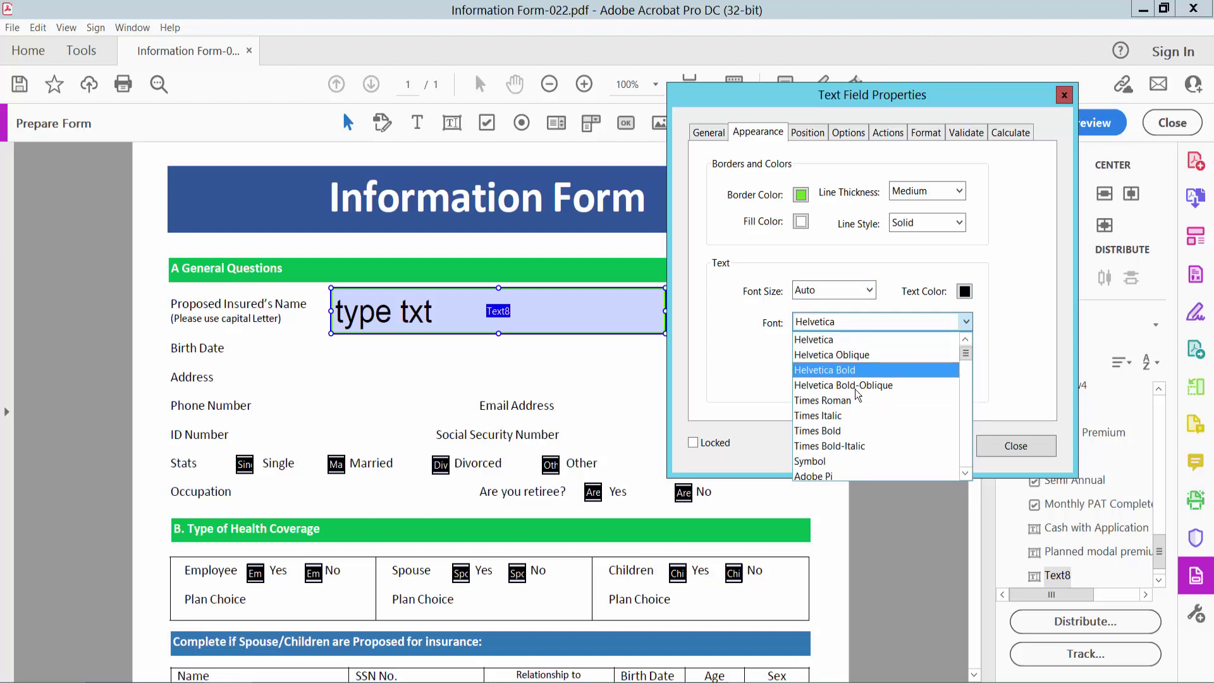
click(851, 446)
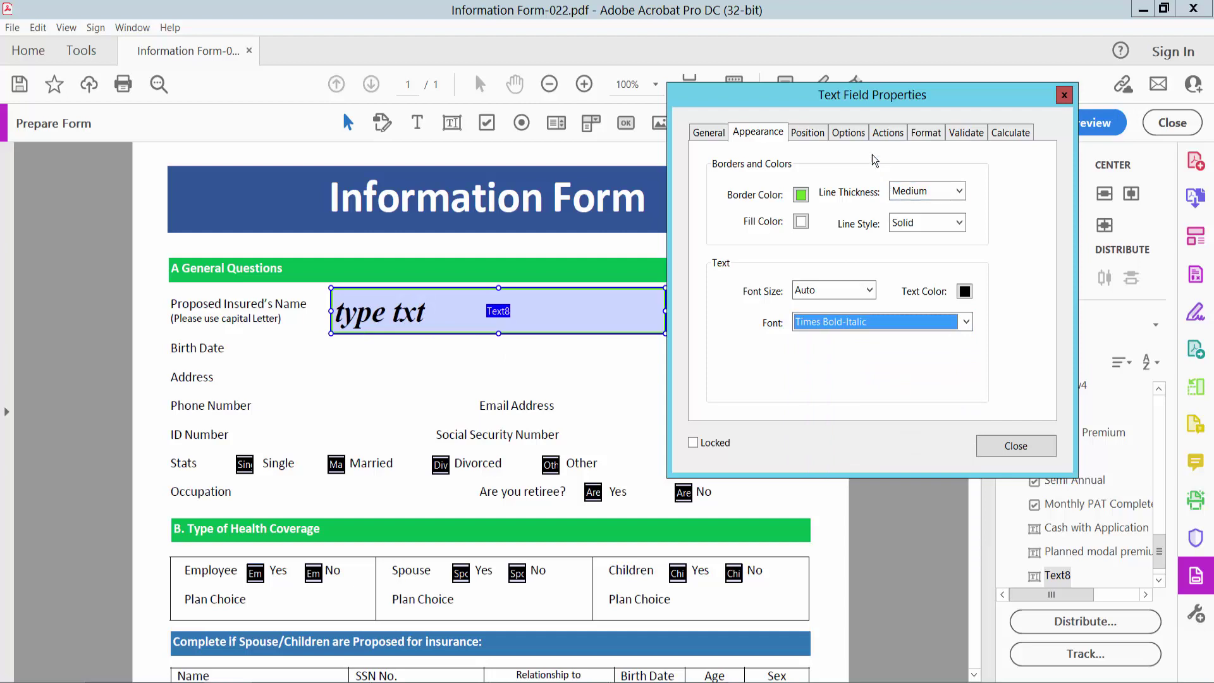
Step: Center-align the field text, leave Multi-line and character limit off, and close the dialog
click(852, 140)
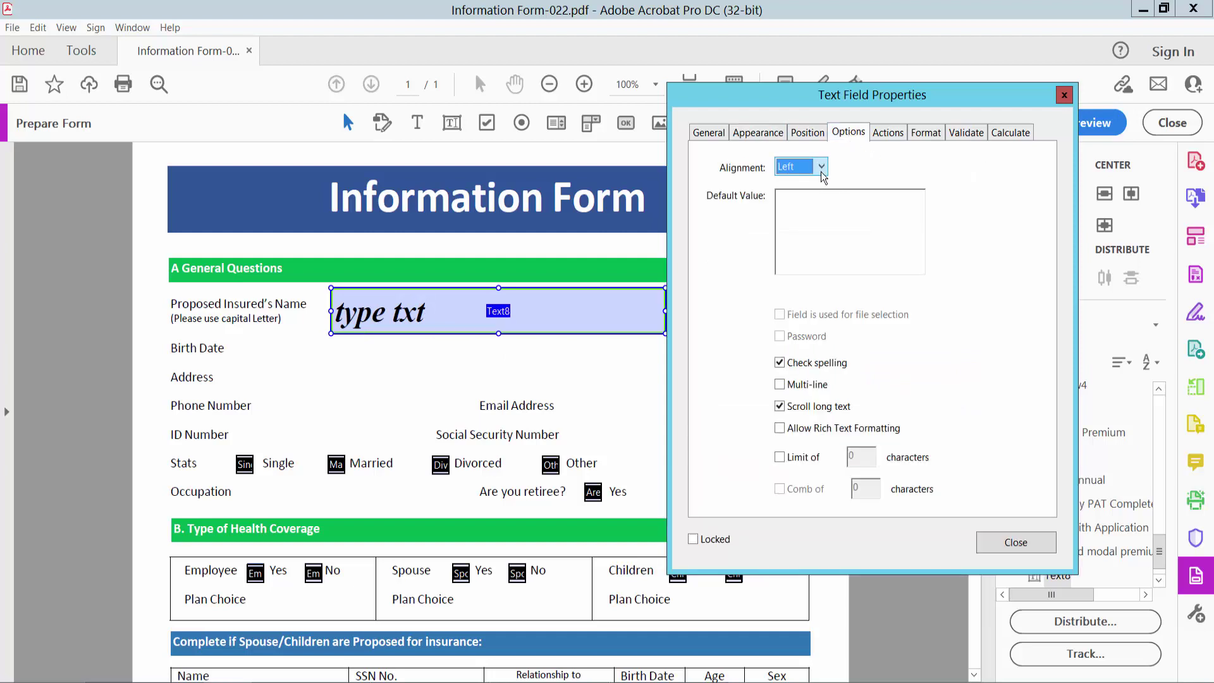
click(821, 171)
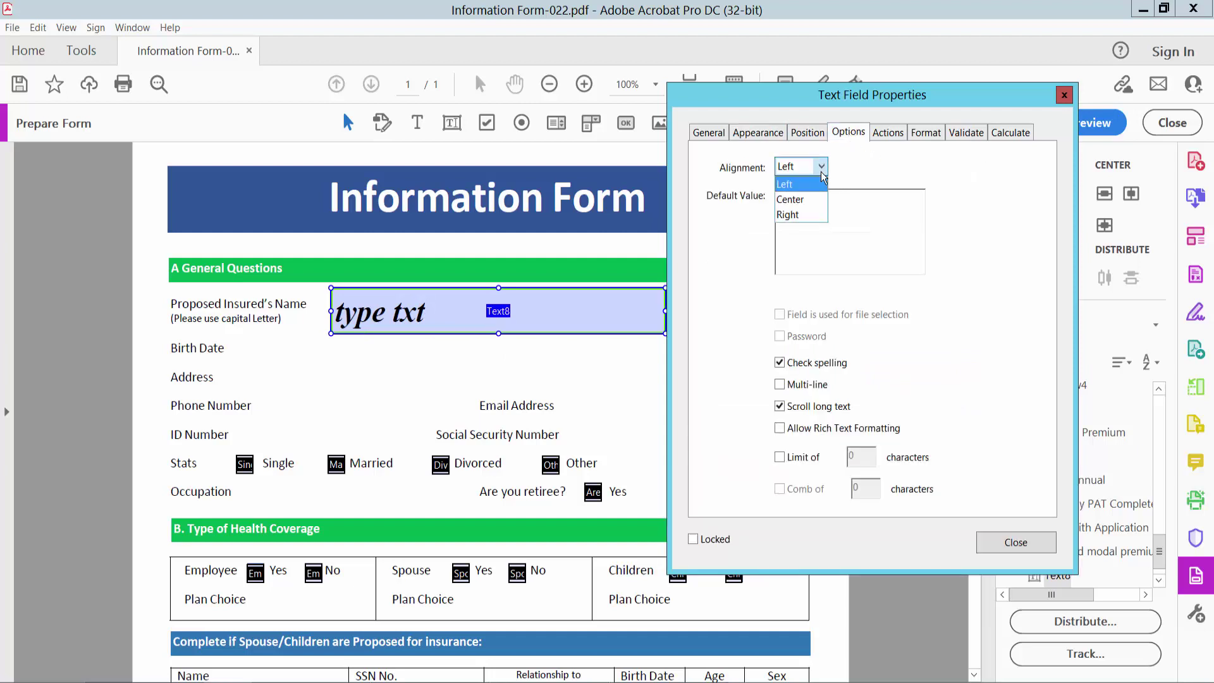
click(794, 201)
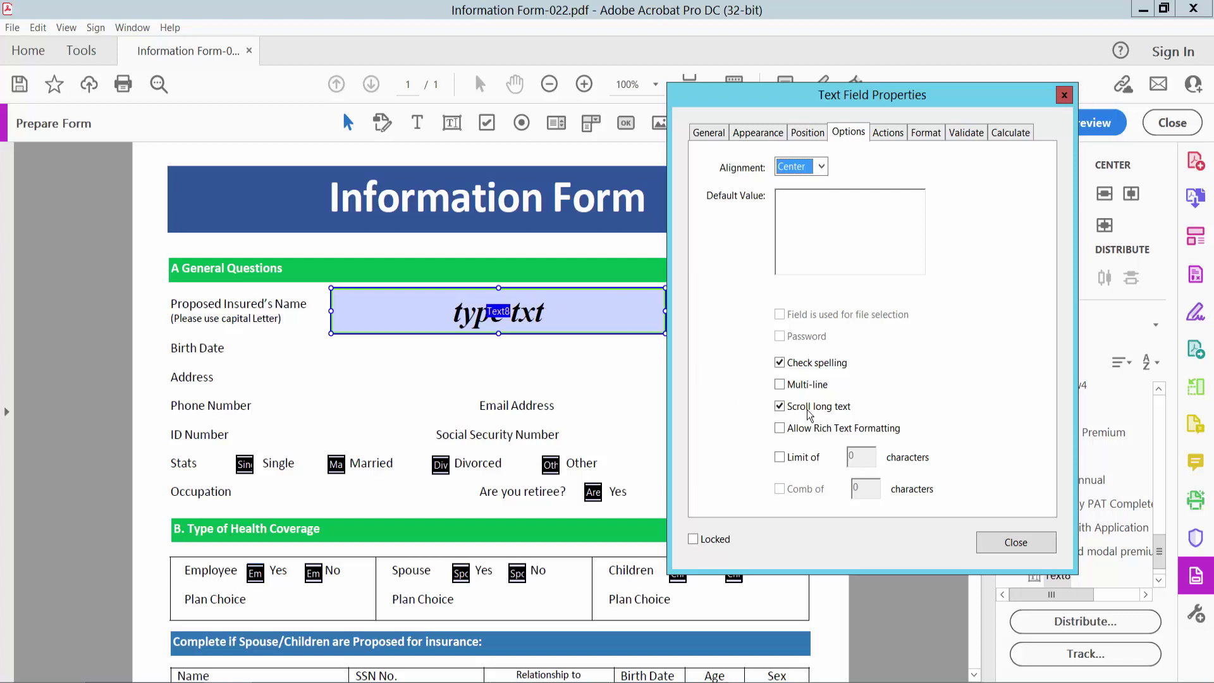
click(779, 385)
click(780, 385)
click(780, 457)
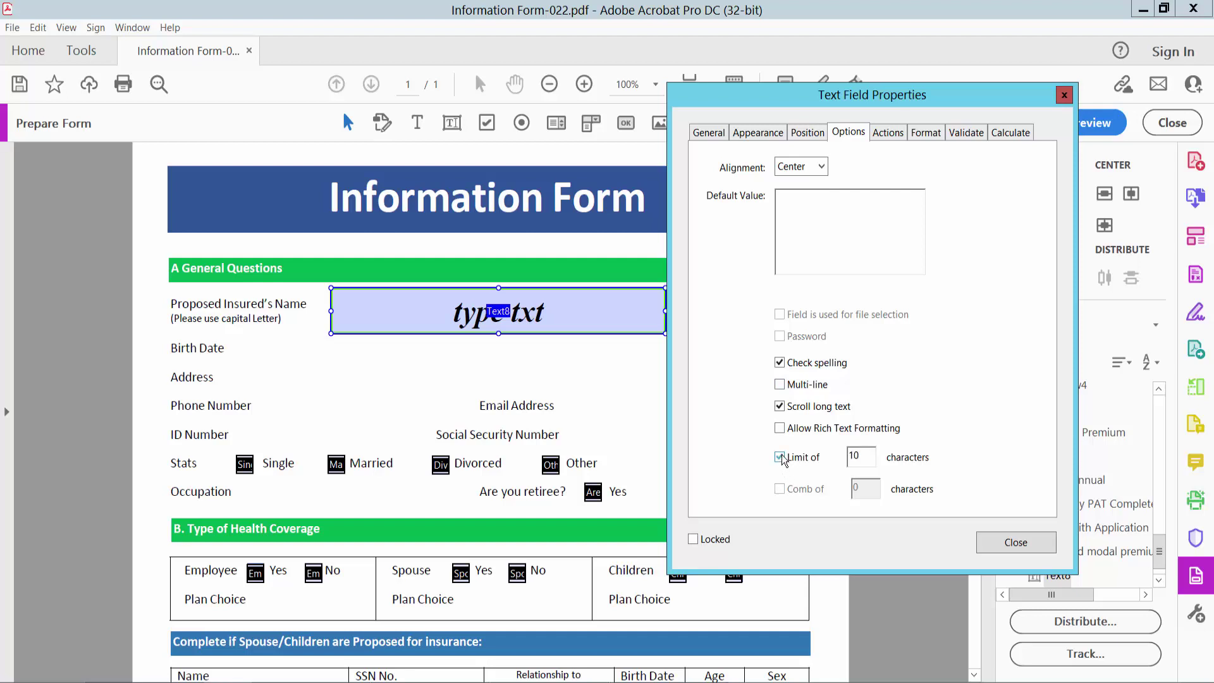
click(780, 457)
click(1013, 544)
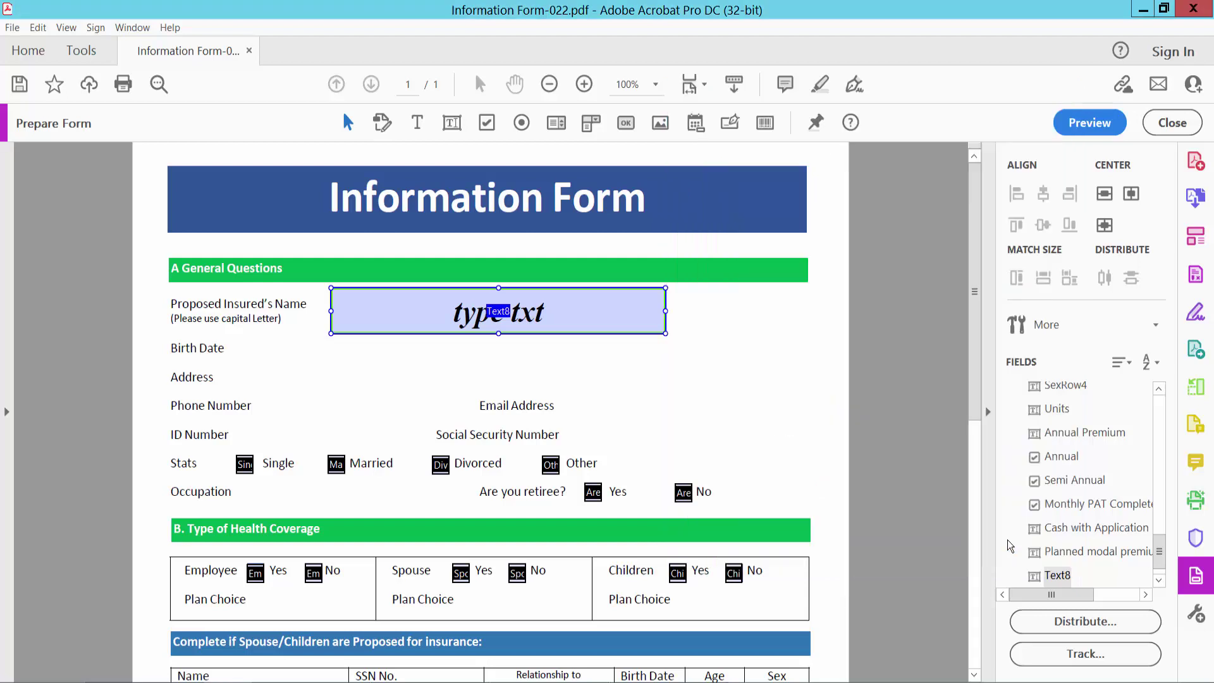
Step: In Preview, replace the name field's text with 'now type new txt'
click(1090, 123)
drag(672, 312, 548, 311)
text(no)
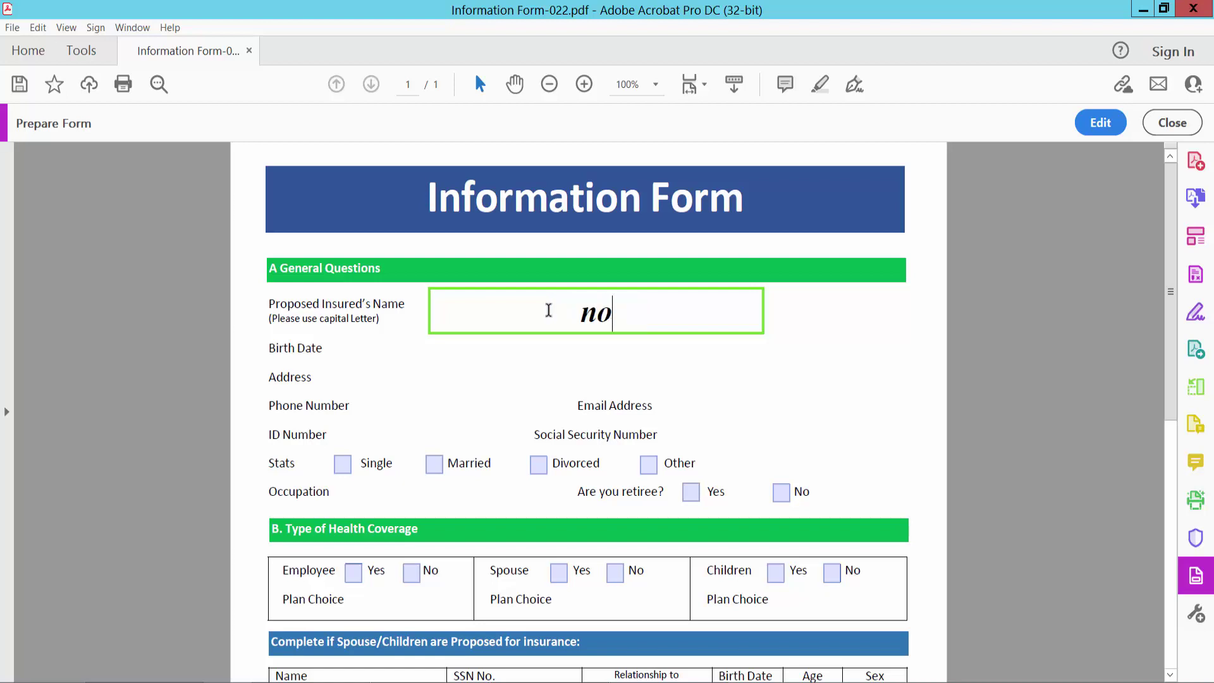
text(w type )
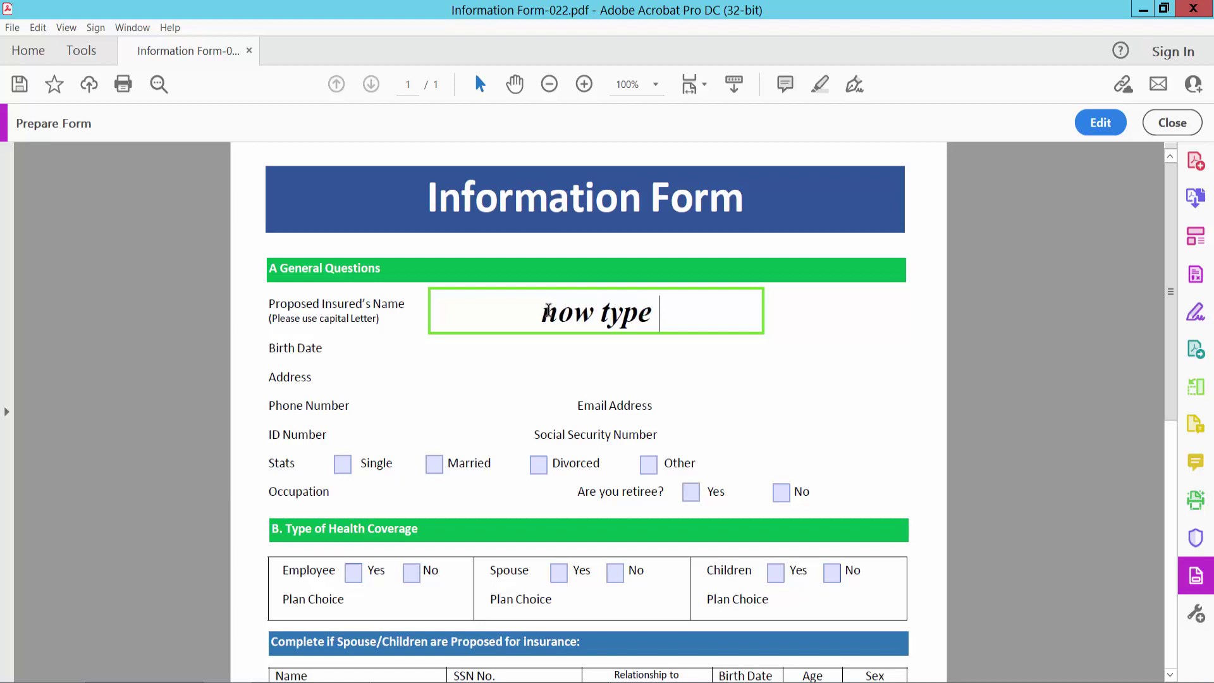
text(new t)
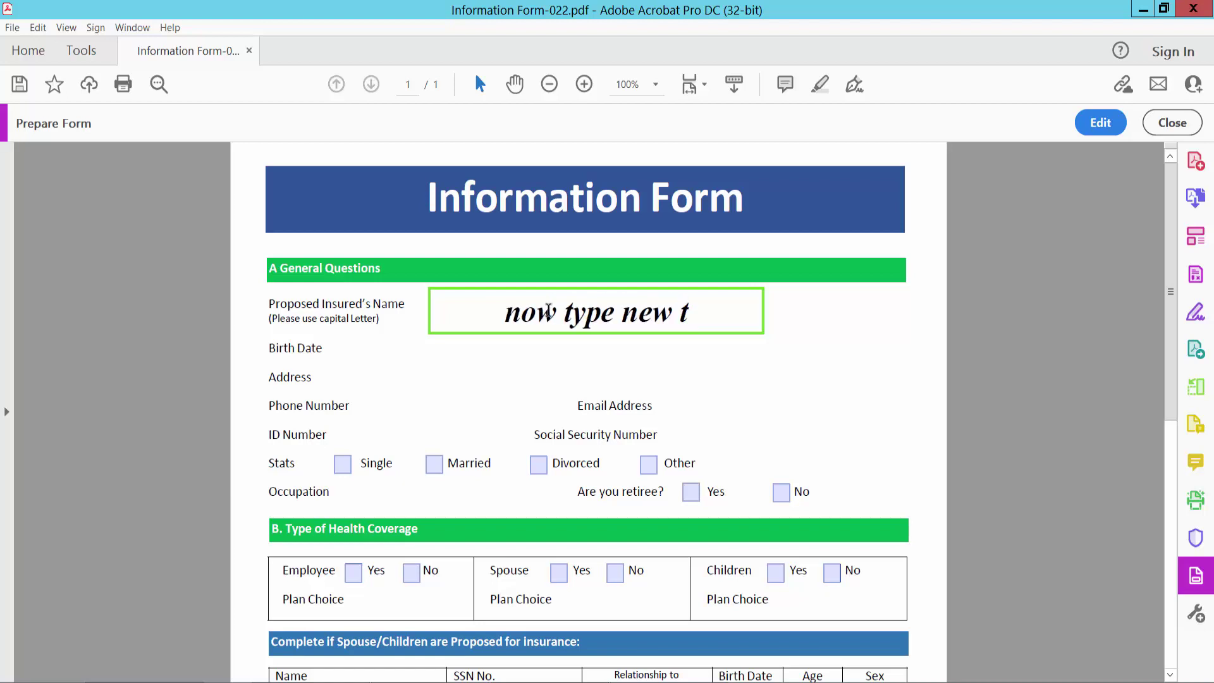
text(xt)
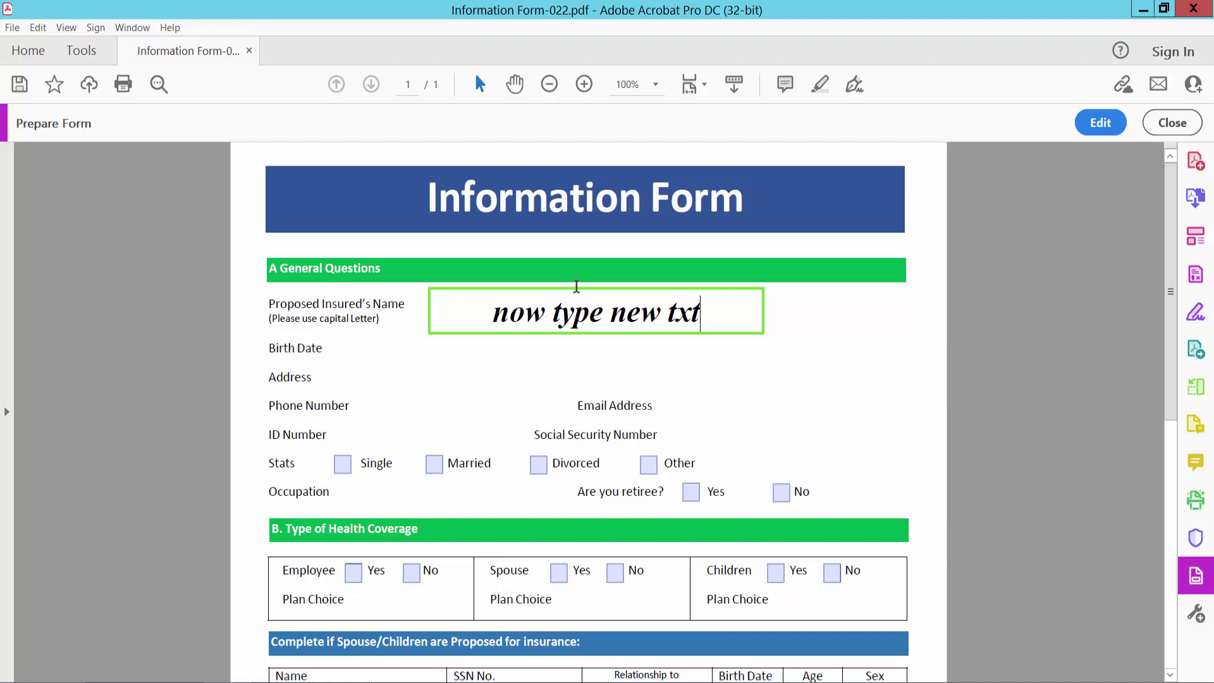
click(790, 376)
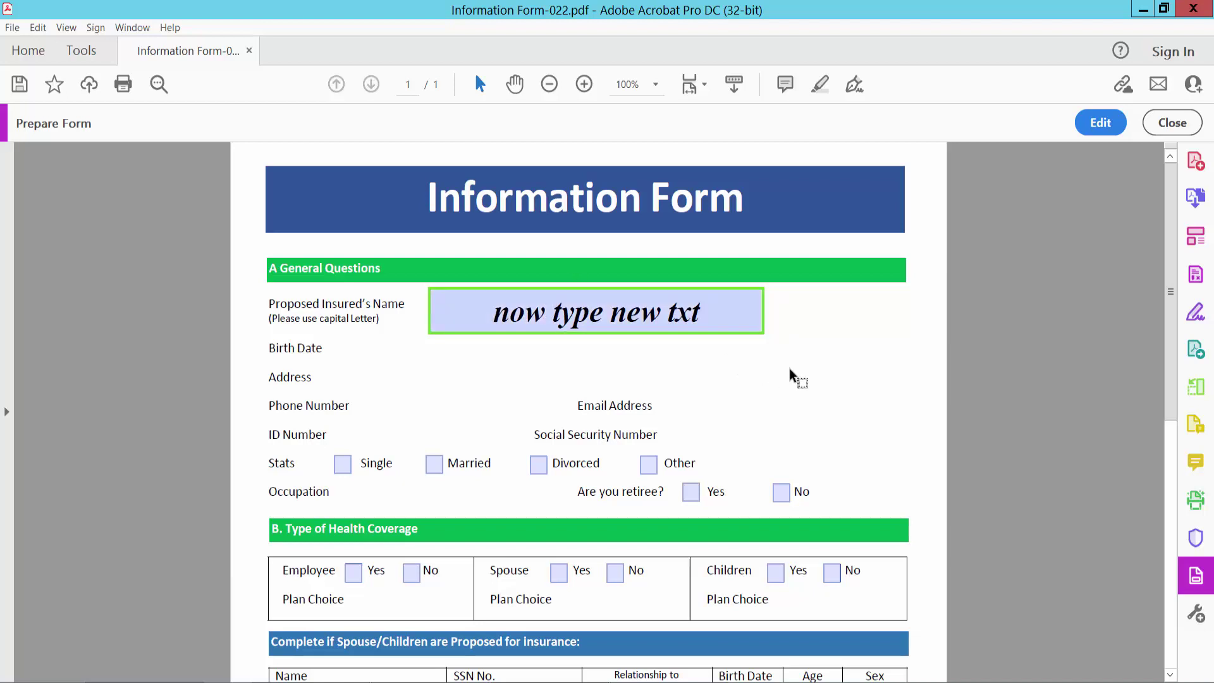